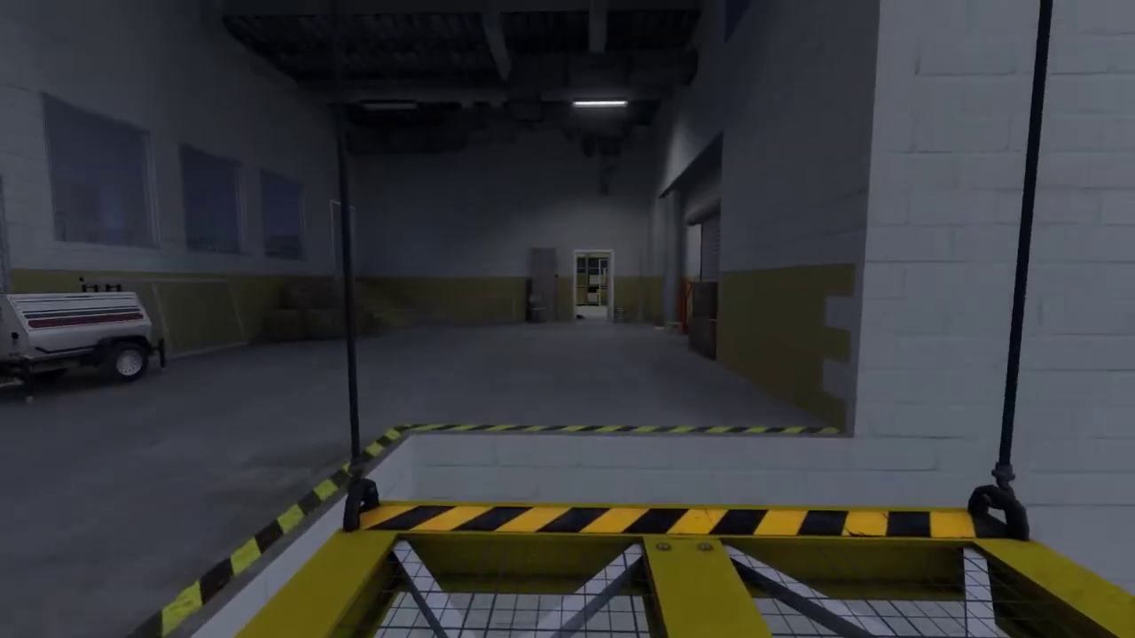
Step: Walk from the lift through the storeroom and down the forklift aisle into room 427
{"action": "key", "text": "w"}
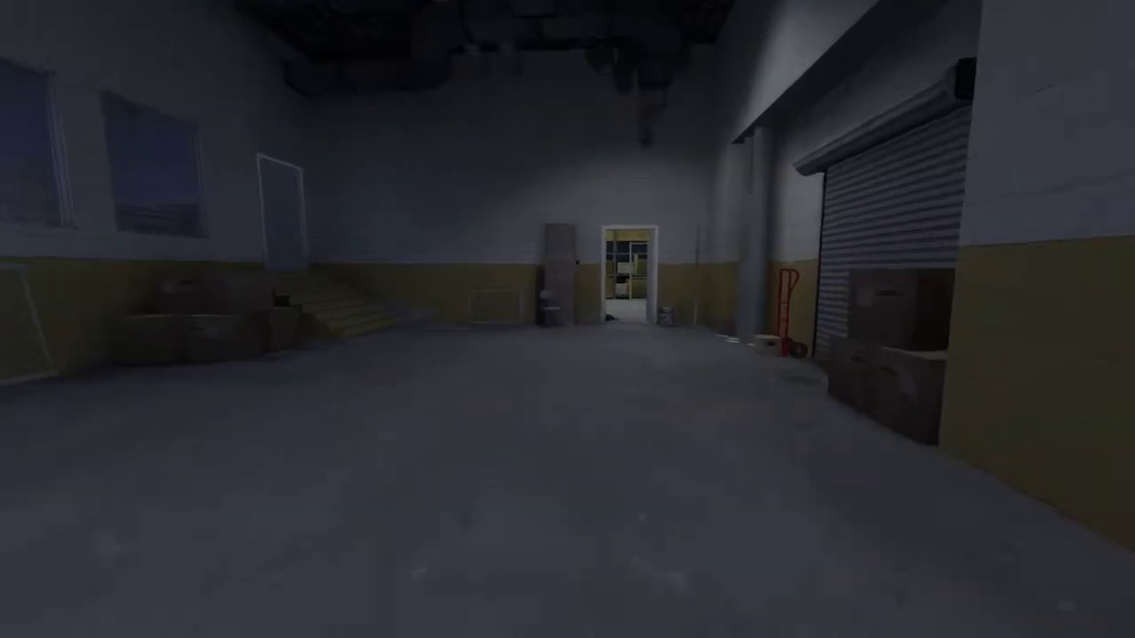
{"action": "key", "text": "w"}
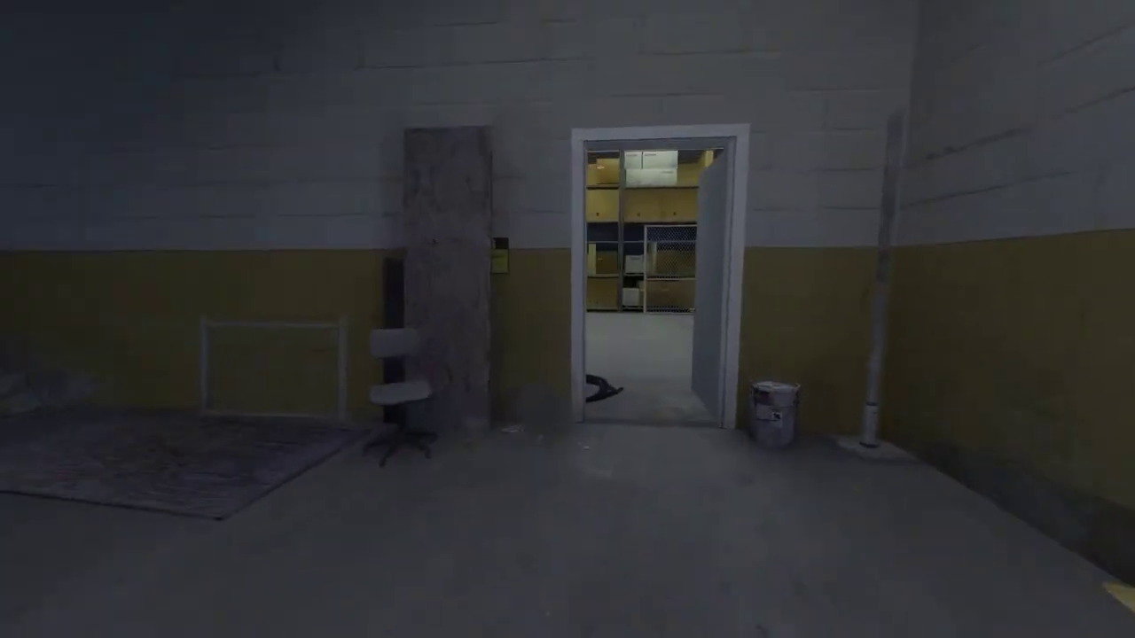
{"action": "key", "text": "w"}
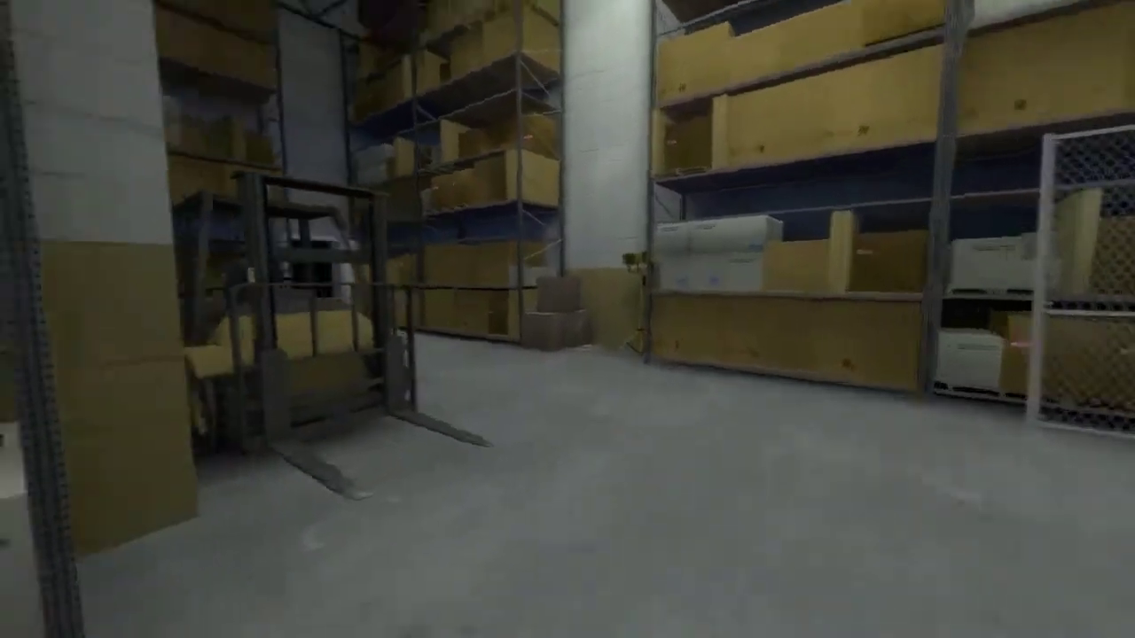
{"action": "key", "text": "w"}
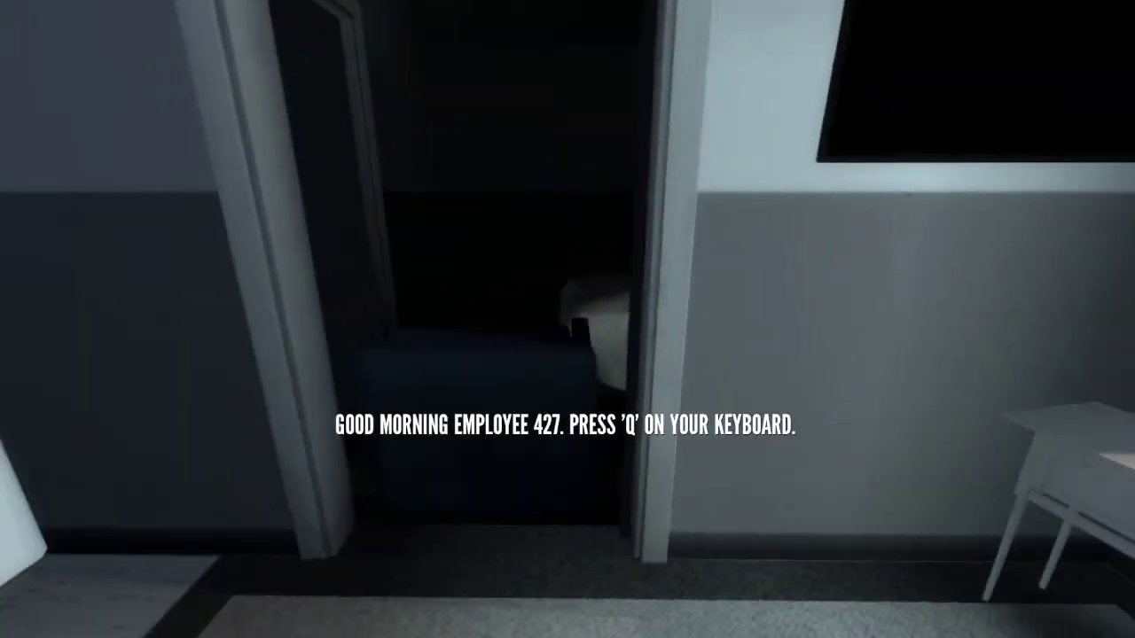
Step: Back away from the dark doorway to the kitchen and answer the apartment's prompt
{"action": "key", "text": "s"}
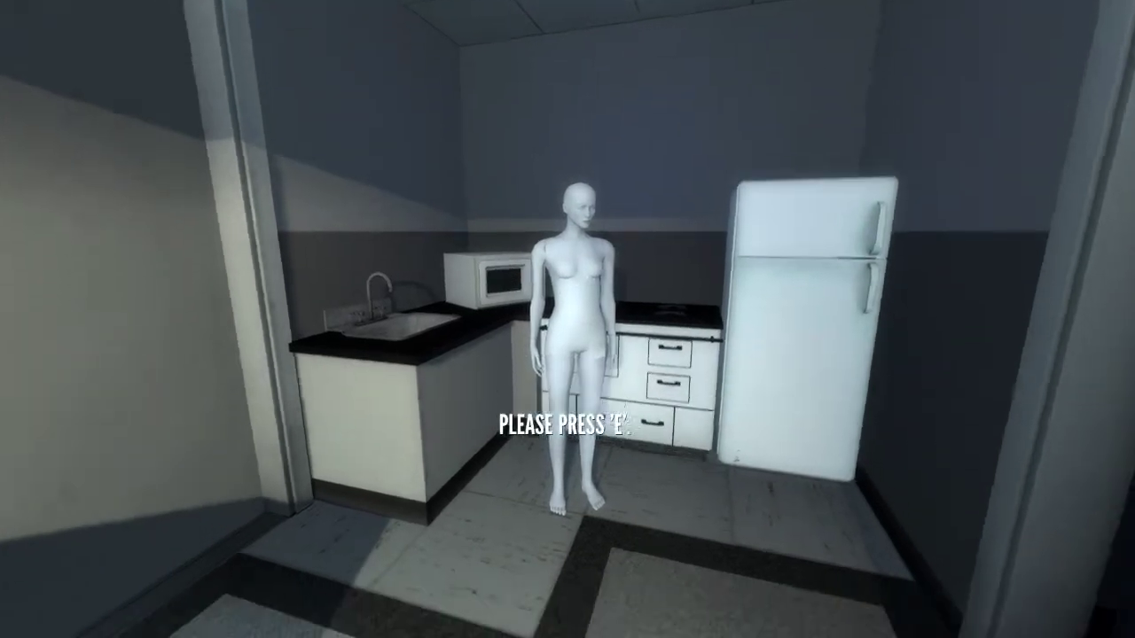
{"action": "key", "text": "e"}
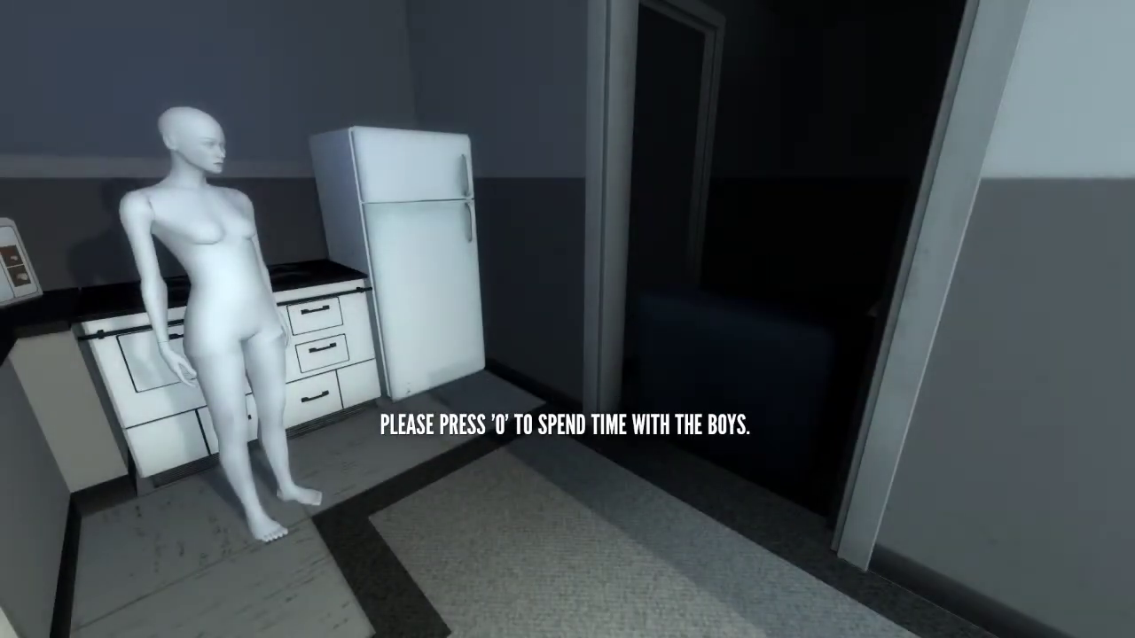
Step: Spend time with the boys, prepare dinner and tell the kids a story (keys 0, E, G)
{"action": "key", "text": "0"}
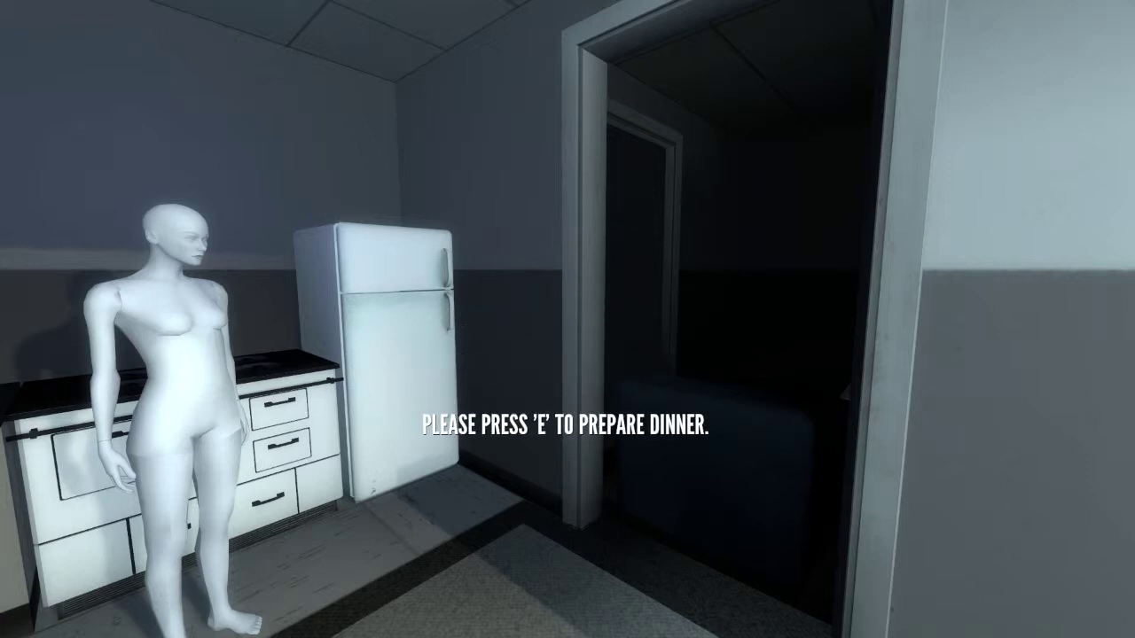
{"action": "key", "text": "e"}
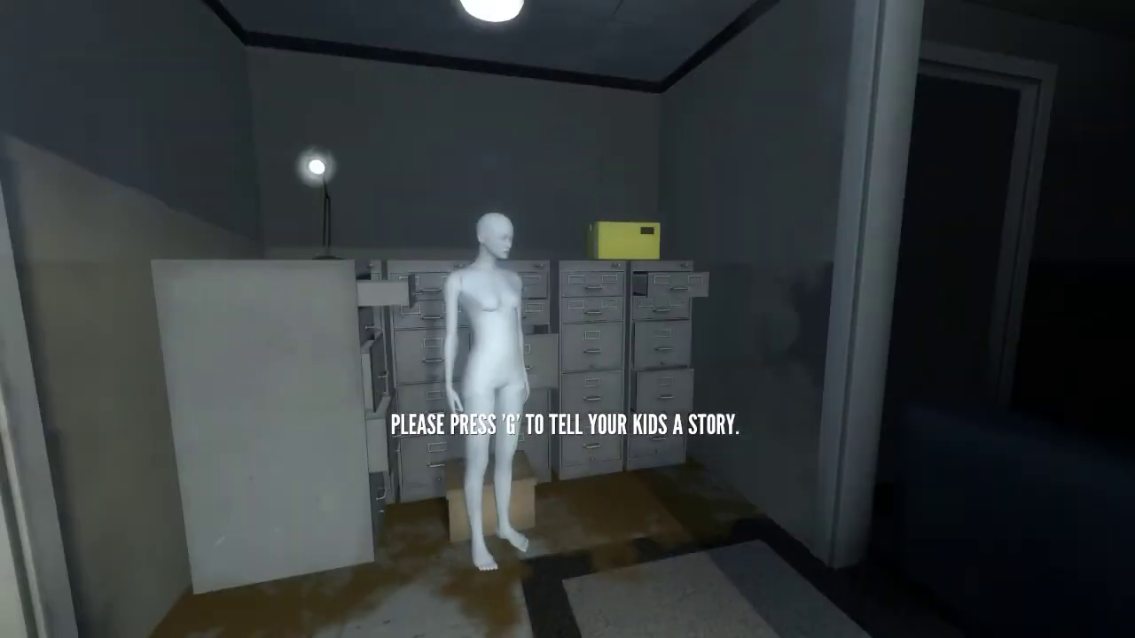
{"action": "key", "text": "g"}
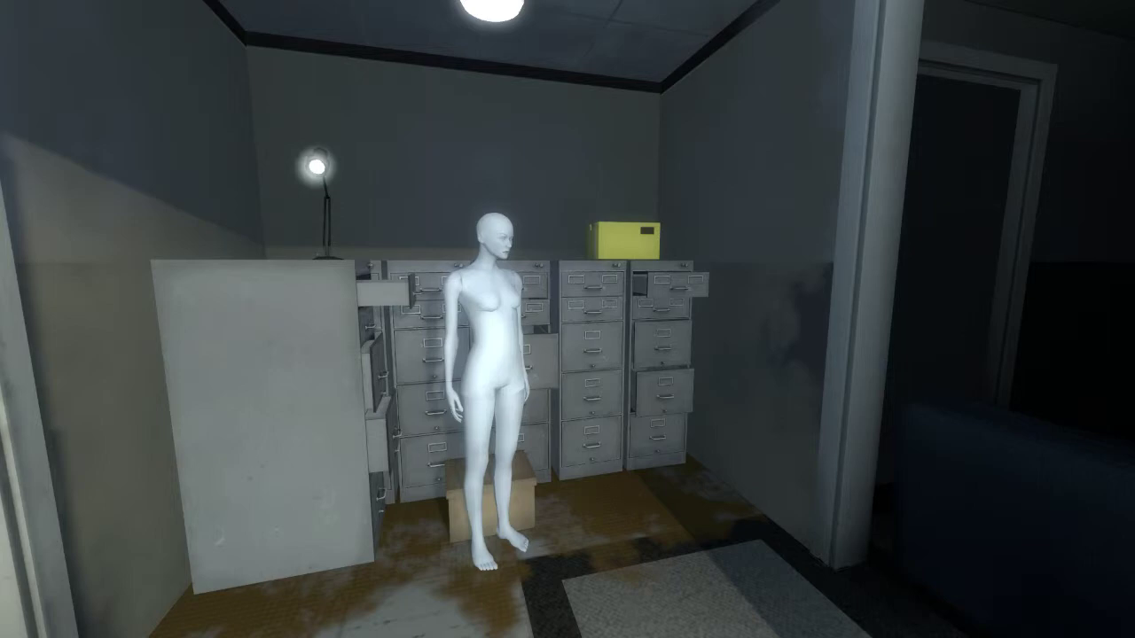
Step: Walk to the window desk, return to the cabinet room, and tell your wife you love her
{"action": "key", "text": "w"}
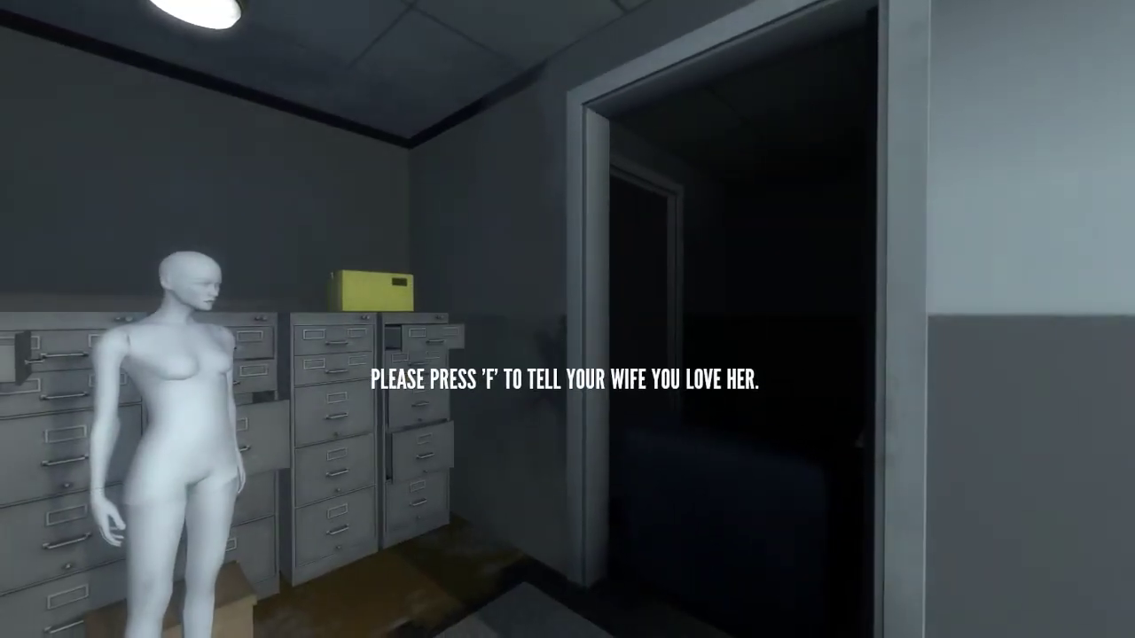
{"action": "key", "text": "d"}
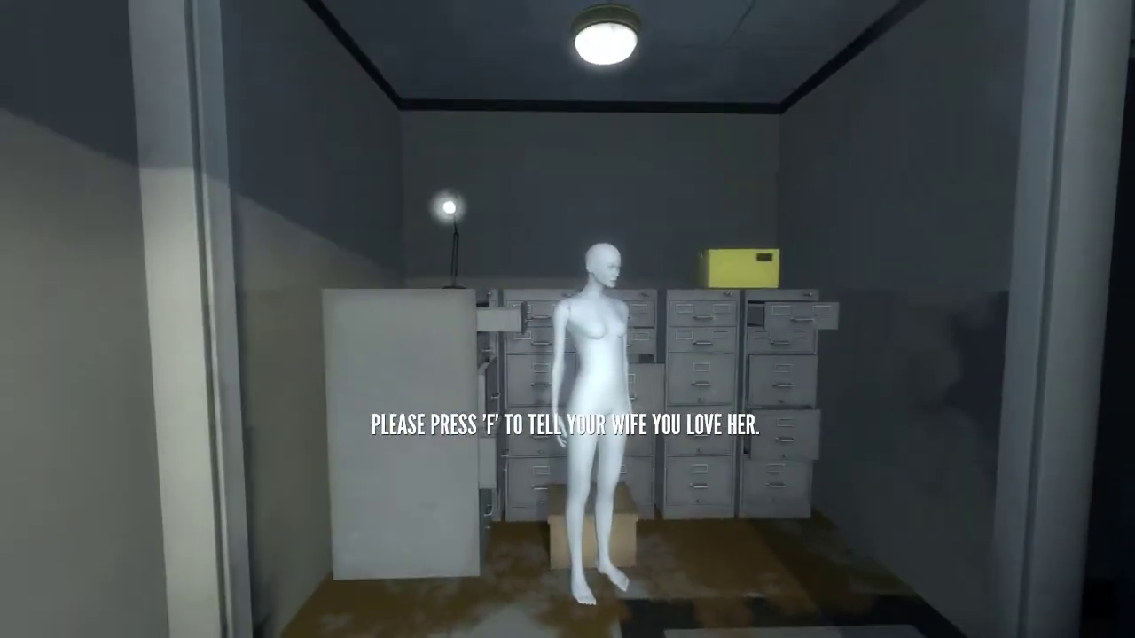
{"action": "key", "text": "f"}
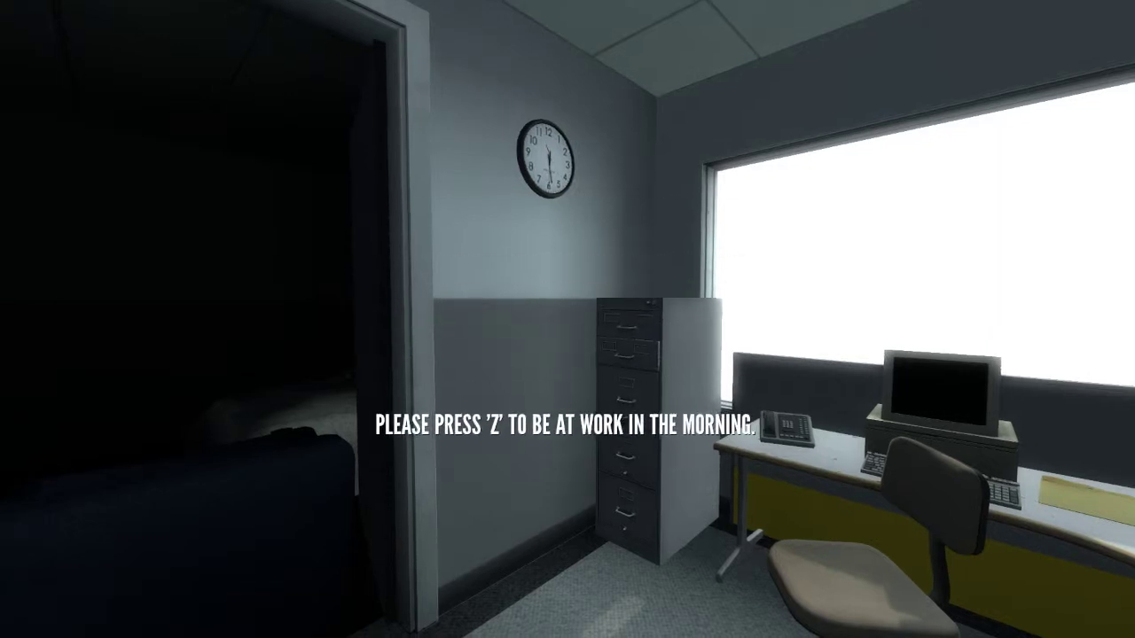
Step: Return to office 427 with Z and back away from the desk to survey it
{"action": "key", "text": "z"}
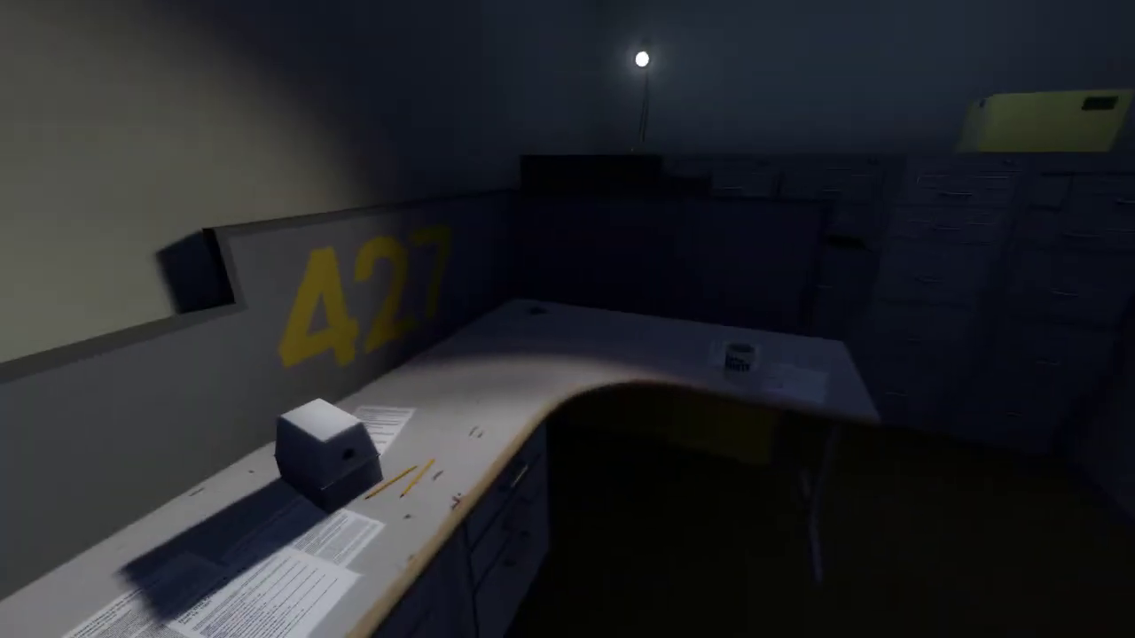
{"action": "key", "text": "s"}
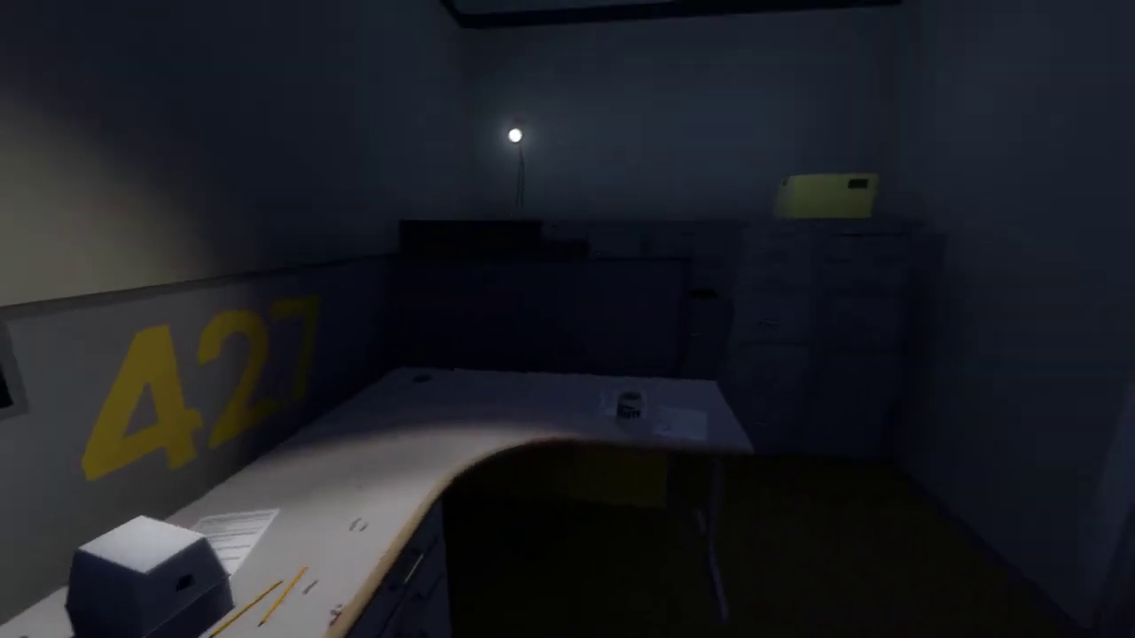
{"action": "key", "text": "s"}
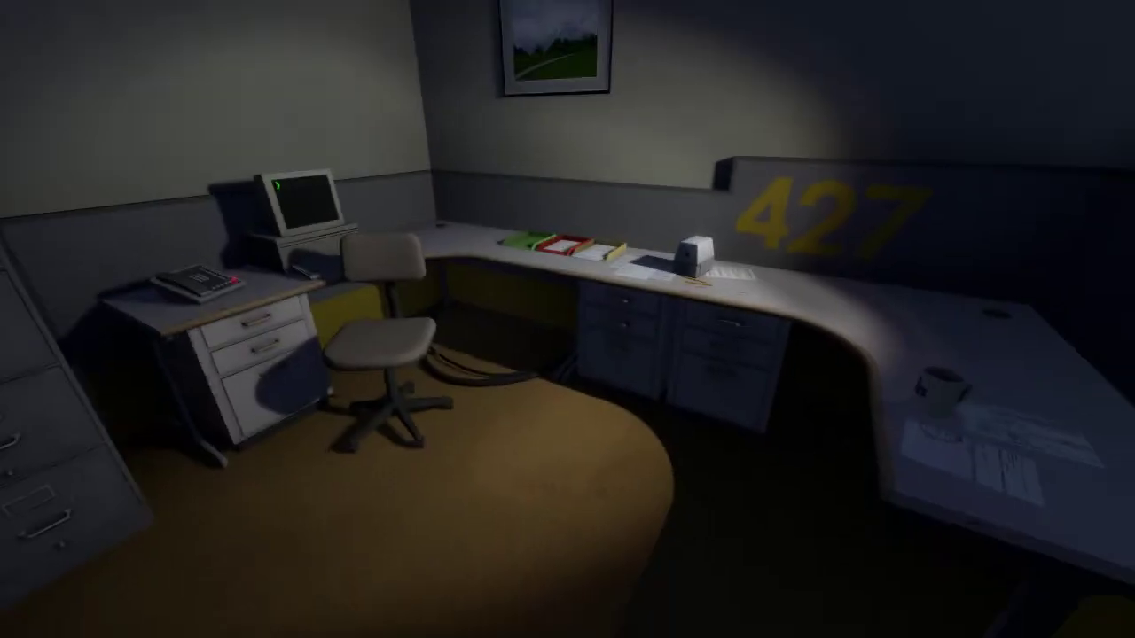
{"action": "key", "text": "s"}
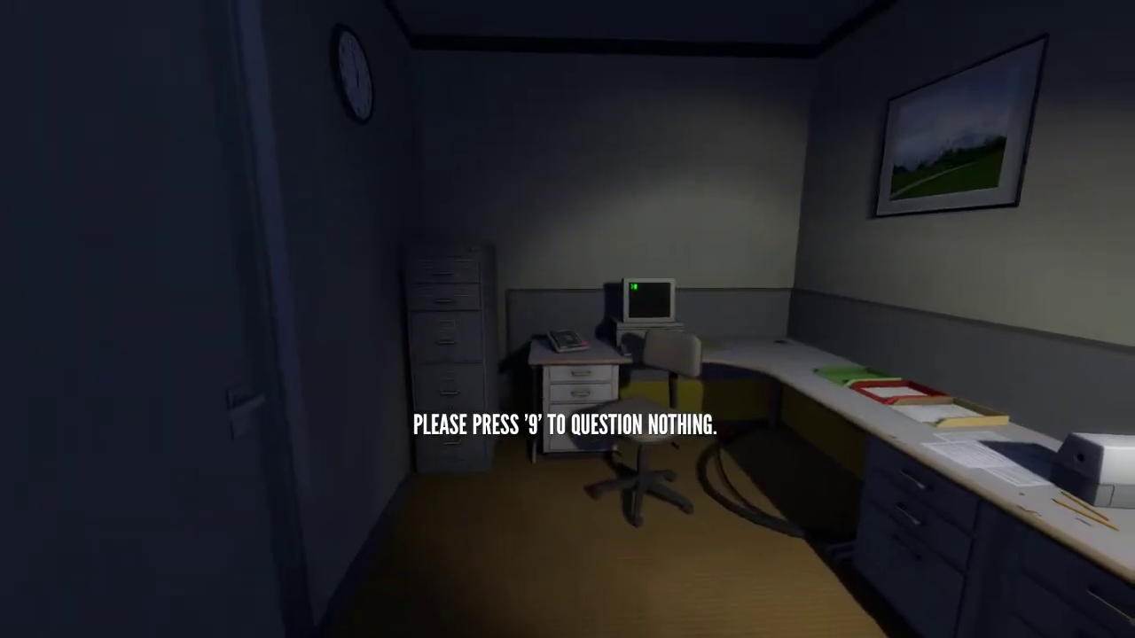
Step: Walk to the office door, glance at the filing cabinets, and back away from the desk and chair
{"action": "key", "text": "w"}
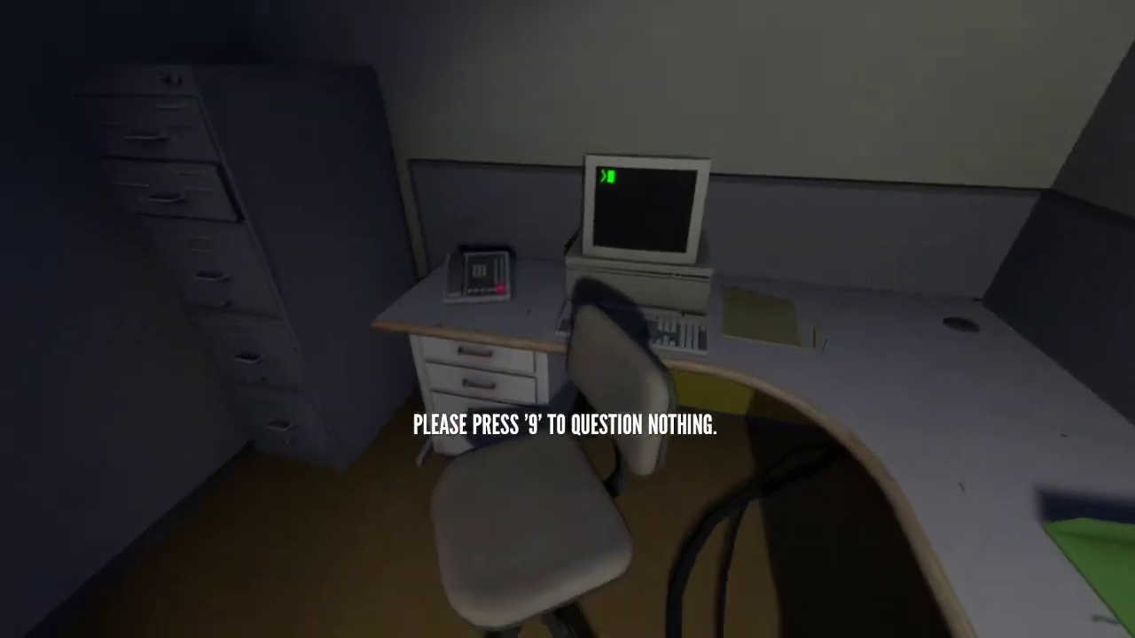
{"action": "key", "text": "w"}
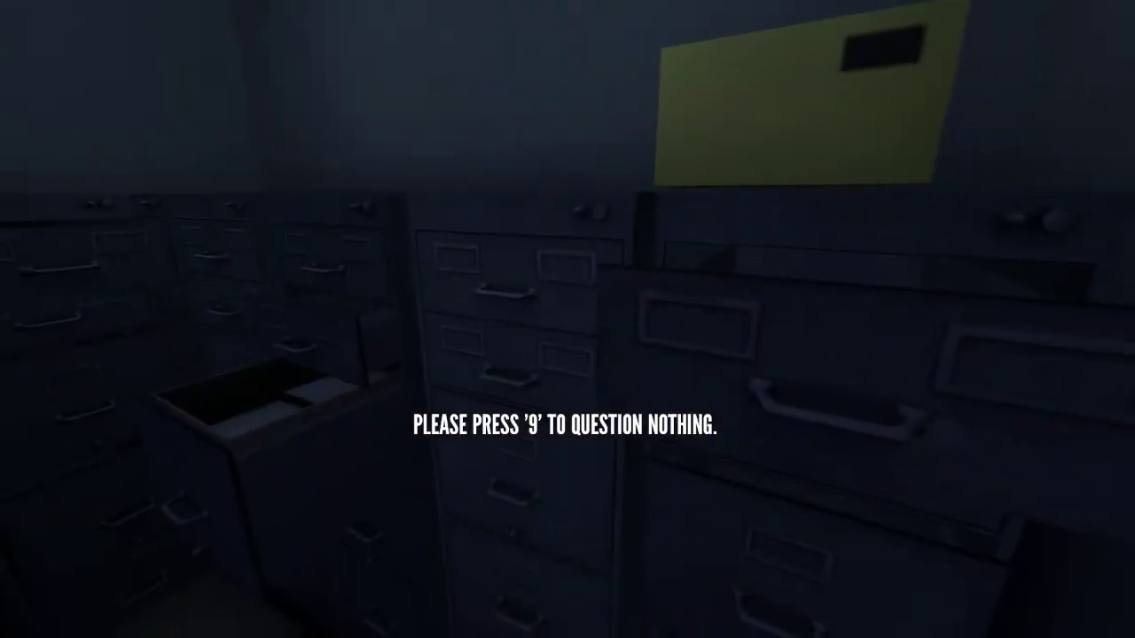
{"action": "key", "text": "s"}
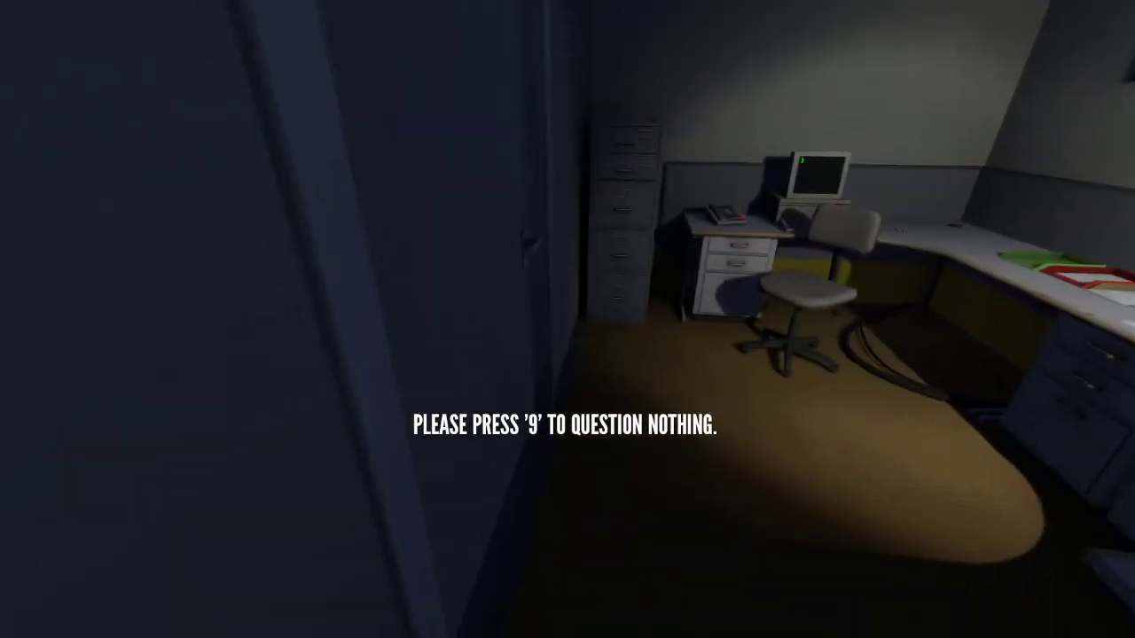
{"action": "key", "text": "s"}
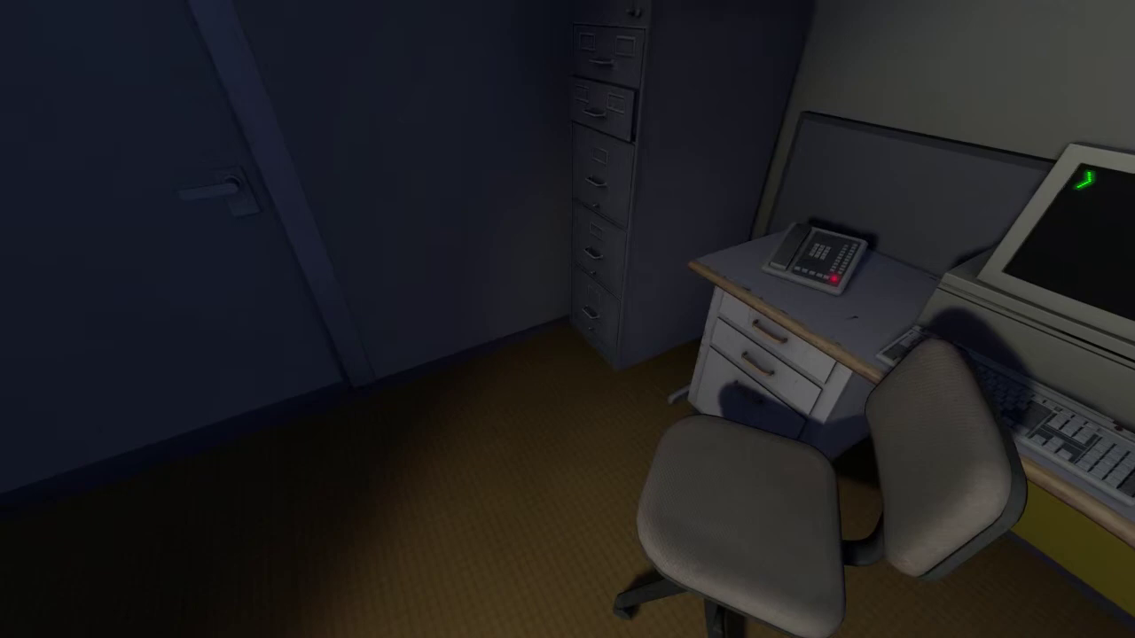
{"action": "key", "text": "s"}
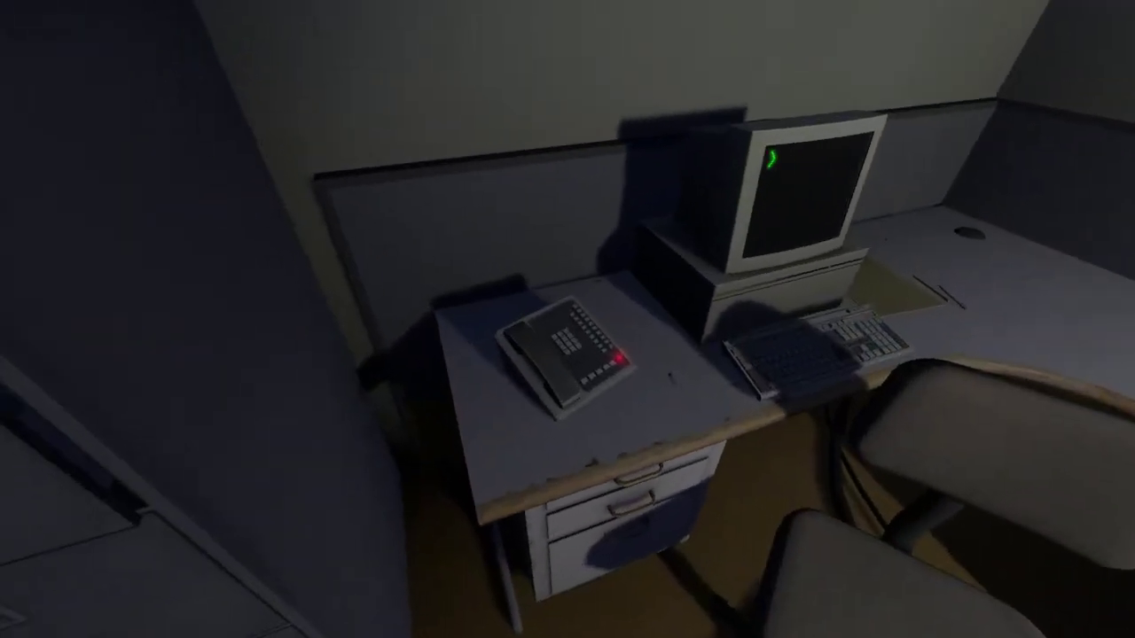